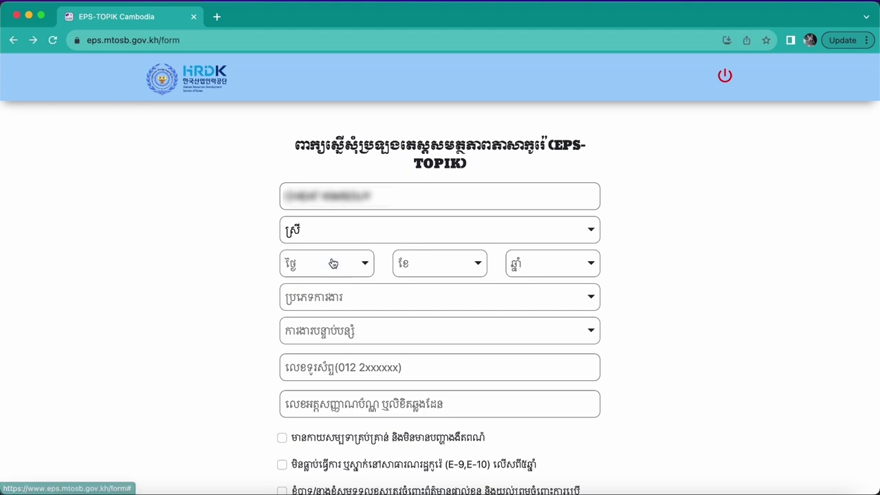
# Open eps.mtosb.gov.kh in a new Chrome tab, fixing the wrongly autocompleted address
pyautogui.click(324, 264)
pyautogui.click(310, 466)
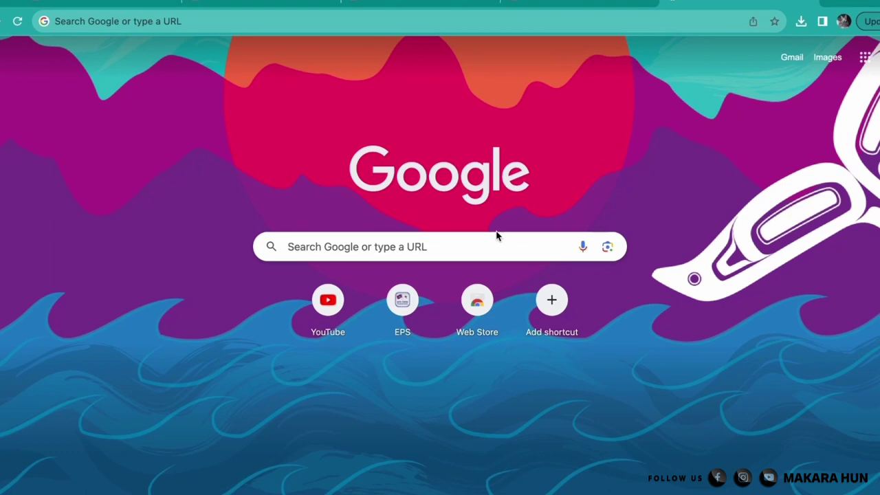
pyautogui.click(502, 237)
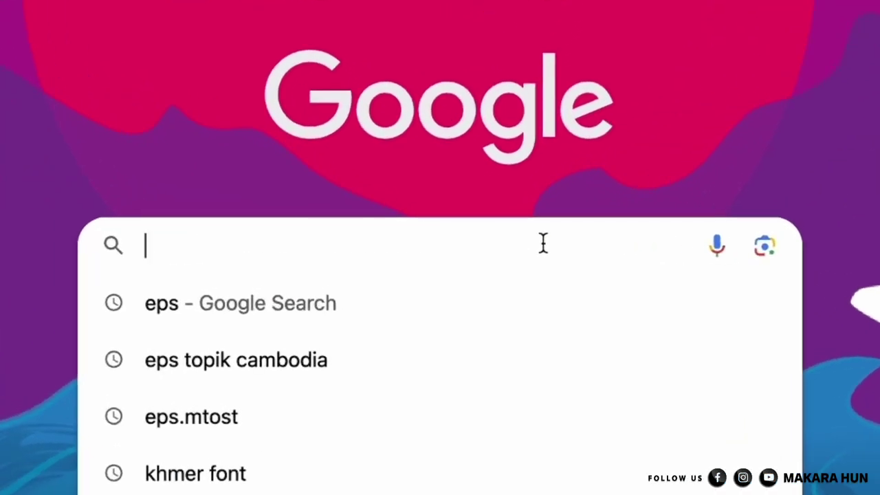
pyautogui.write('e')
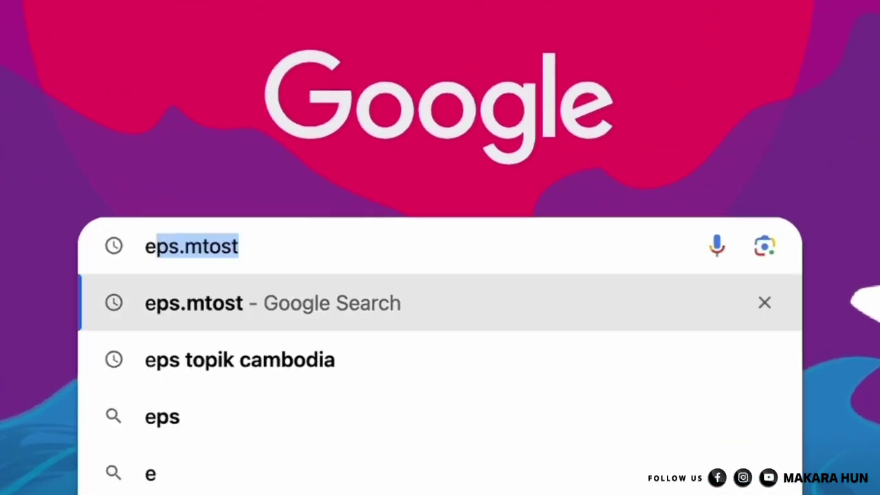
pyautogui.write('ps.')
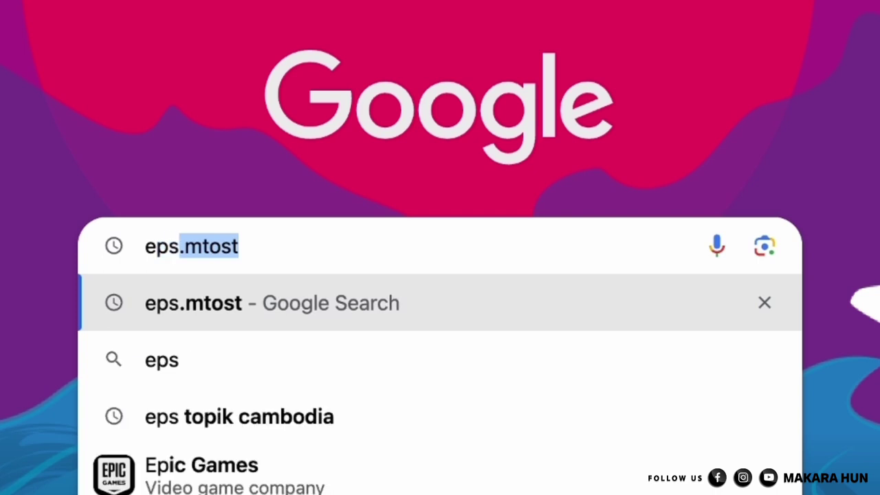
pyautogui.press('BackSpace')
pyautogui.press('BackSpace')
pyautogui.write('.m')
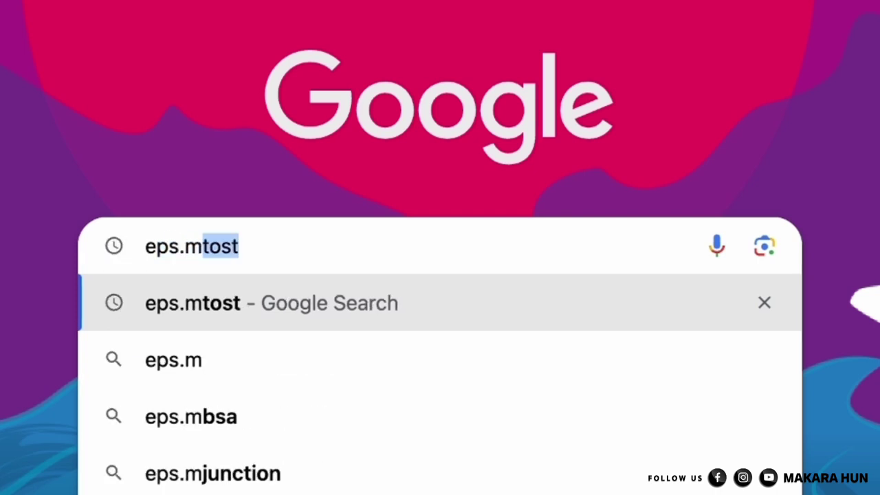
pyautogui.write('tosb')
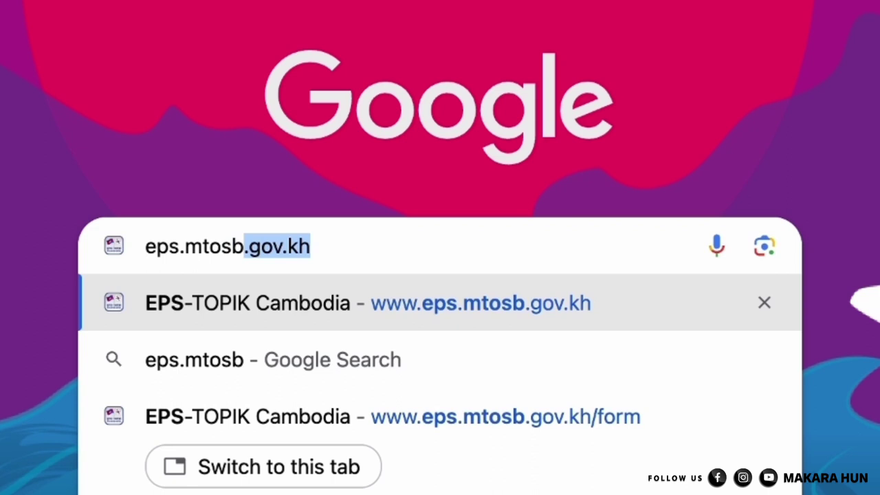
pyautogui.write('.')
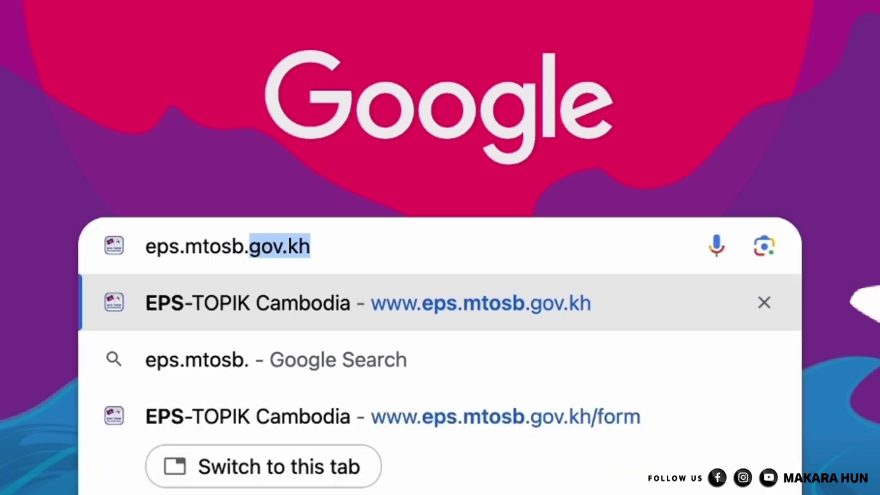
pyautogui.write('go')
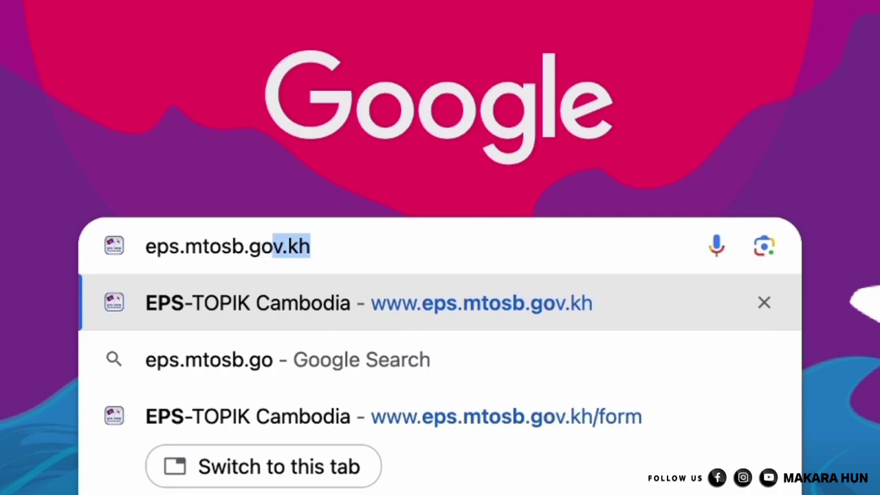
pyautogui.write('v.k')
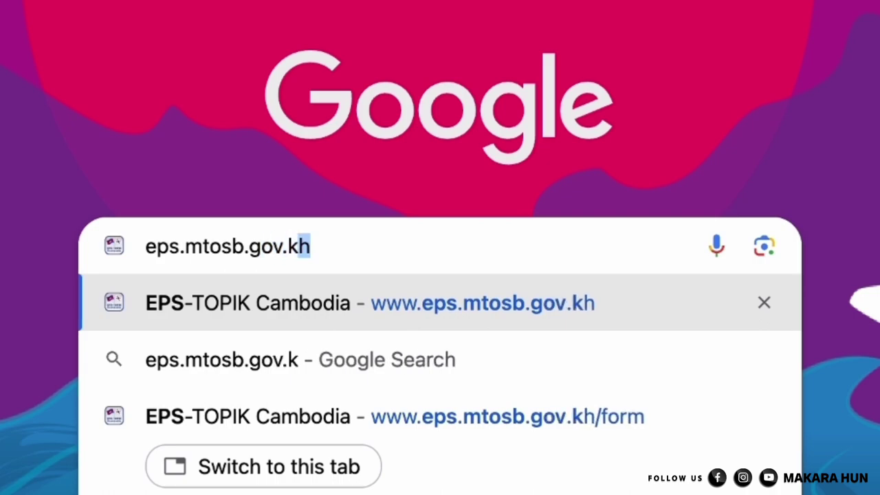
pyautogui.write('h')
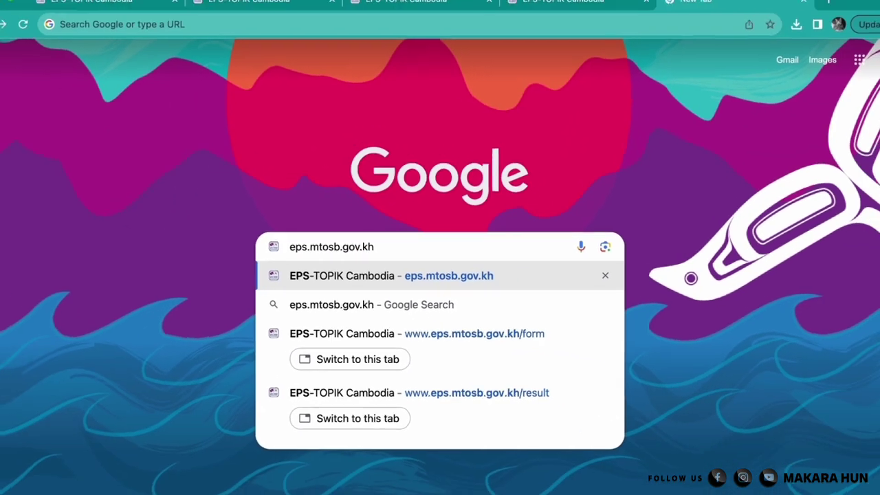
pyautogui.press('Return')
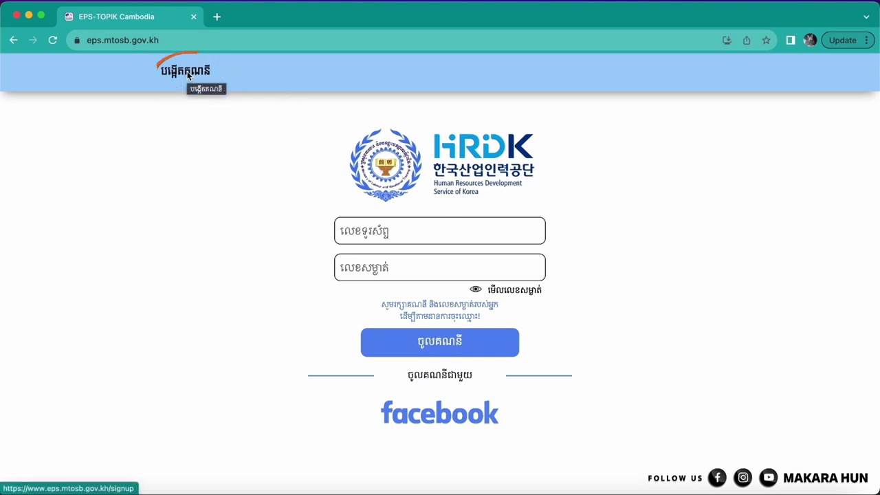
# Sign up for a new account with the applicant's name, phone number and a confirmed password
pyautogui.click(188, 75)
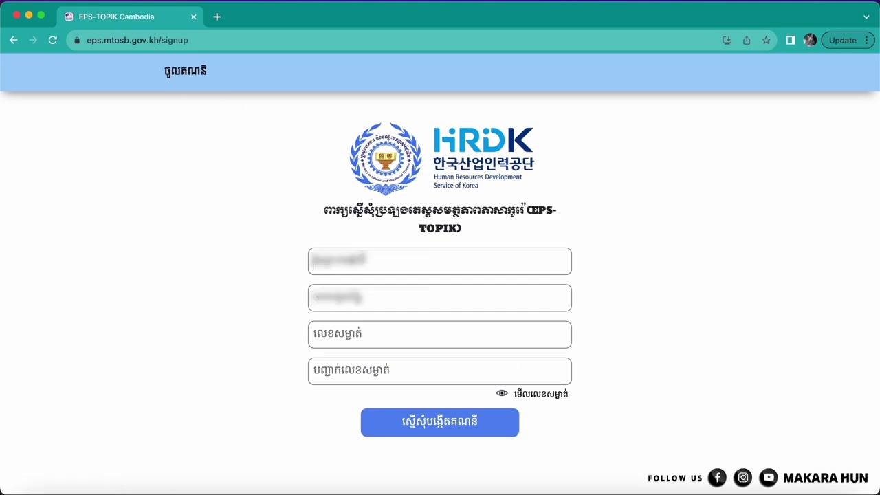
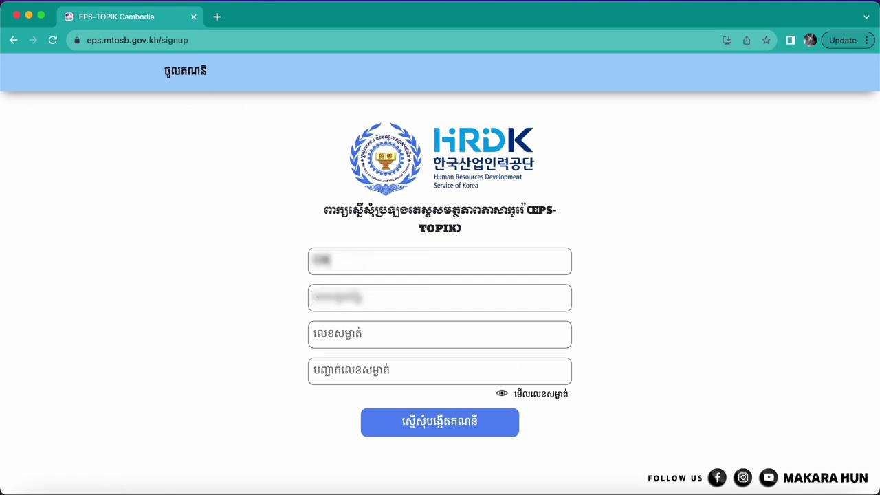
pyautogui.press('BackSpace')
pyautogui.press('BackSpace')
pyautogui.press('BackSpace')
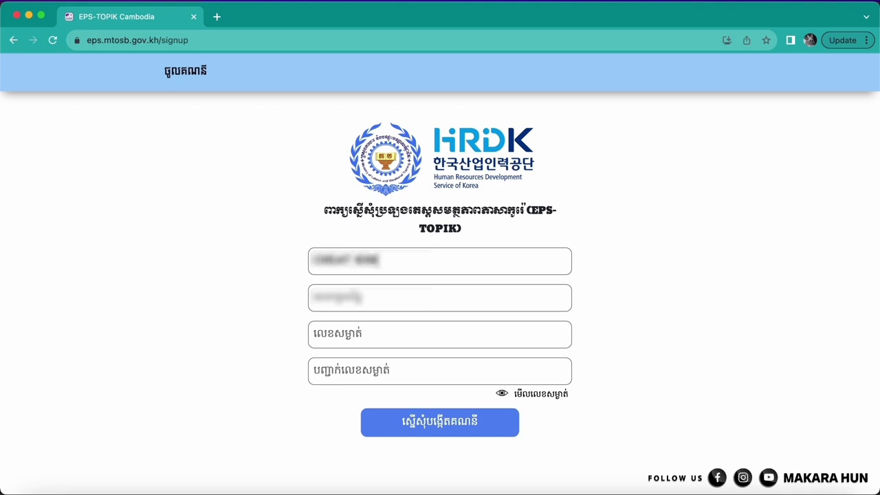
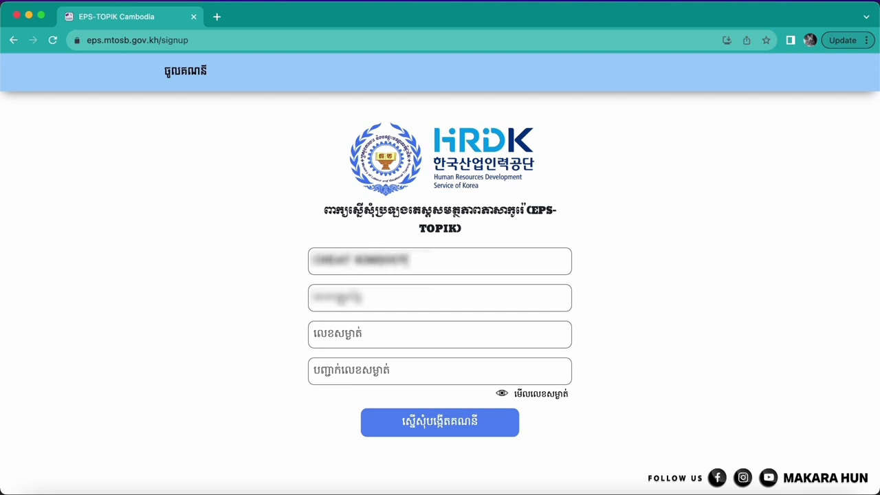
pyautogui.click(314, 298)
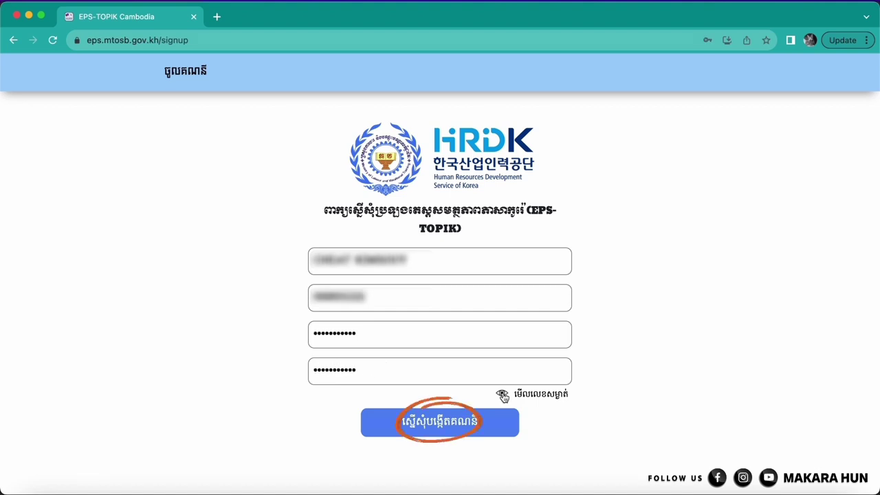
pyautogui.click(443, 422)
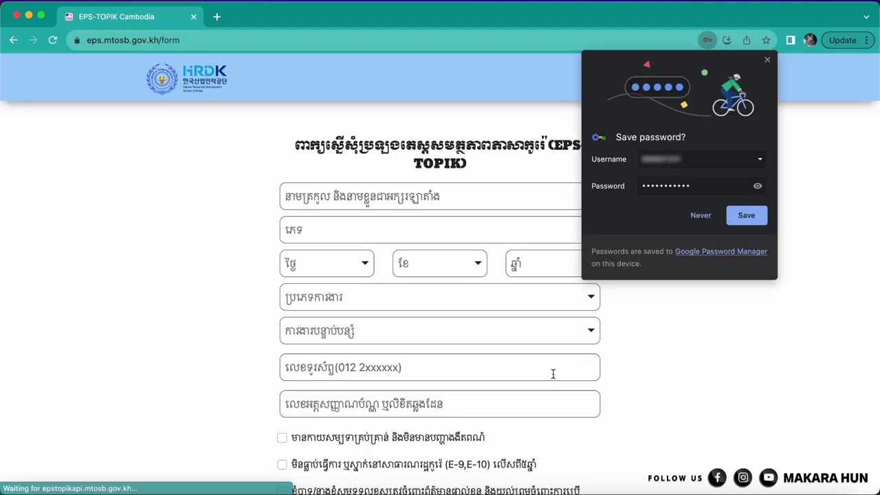
# Close Chrome's save-password popup and enter the applicant's full name in the first form field
pyautogui.click(769, 63)
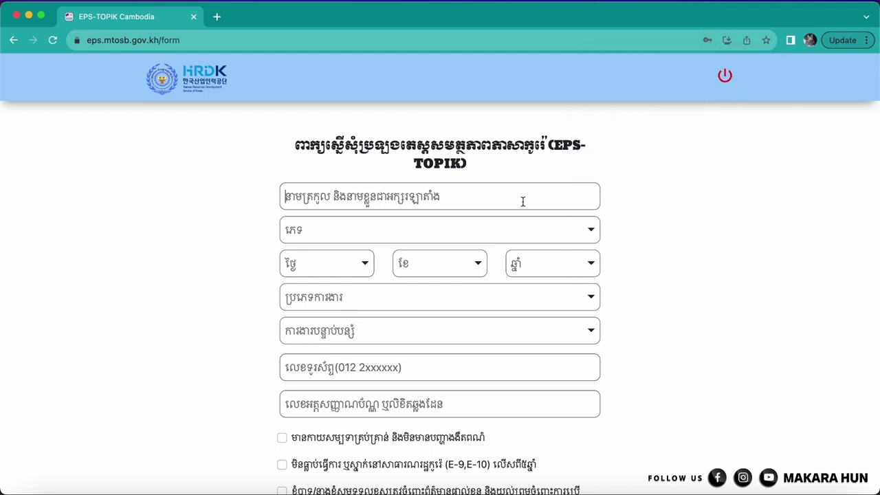
pyautogui.click(450, 200)
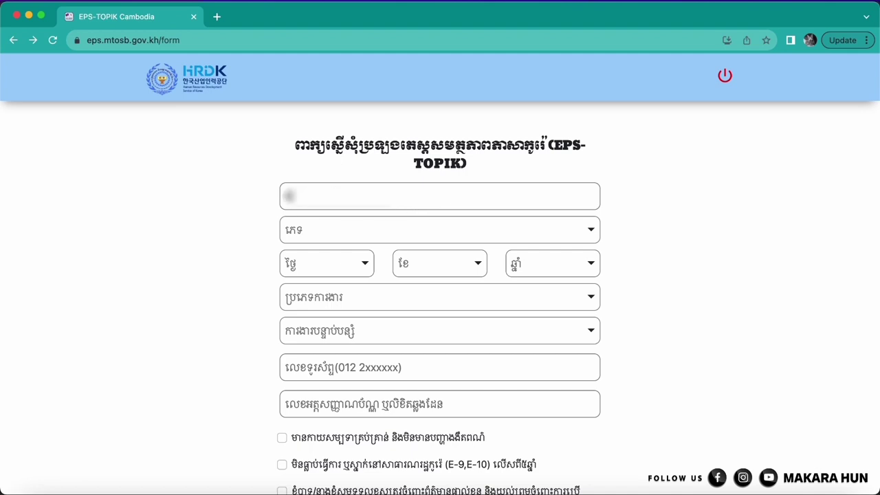
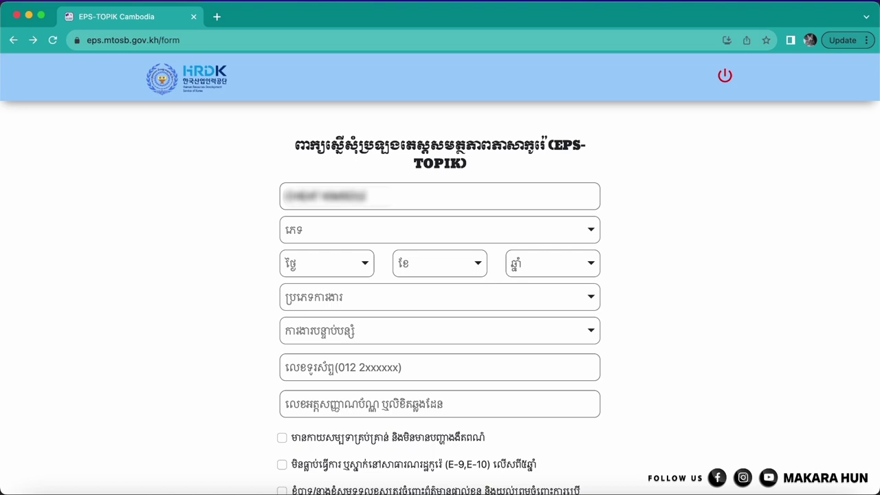
# Choose ស្រី as gender, 10 កុម្ភៈ as birth date, and ឧស្សាហកម្ម as job type
pyautogui.click(589, 232)
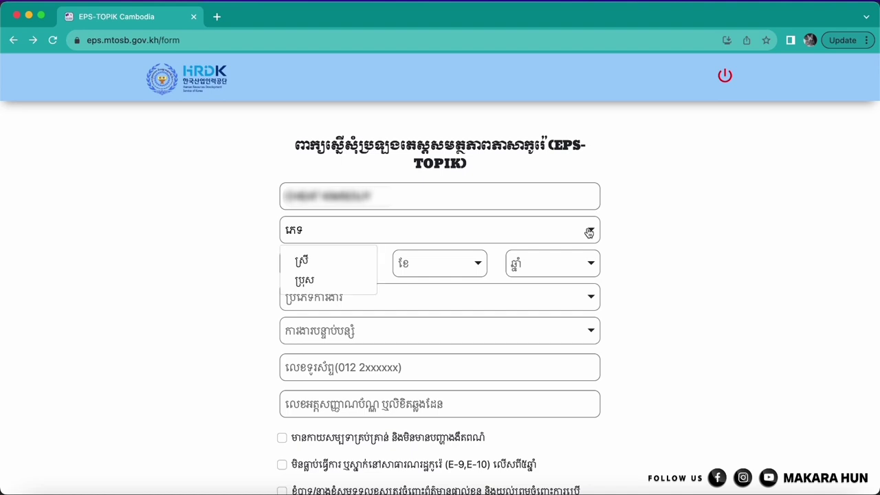
pyautogui.click(333, 263)
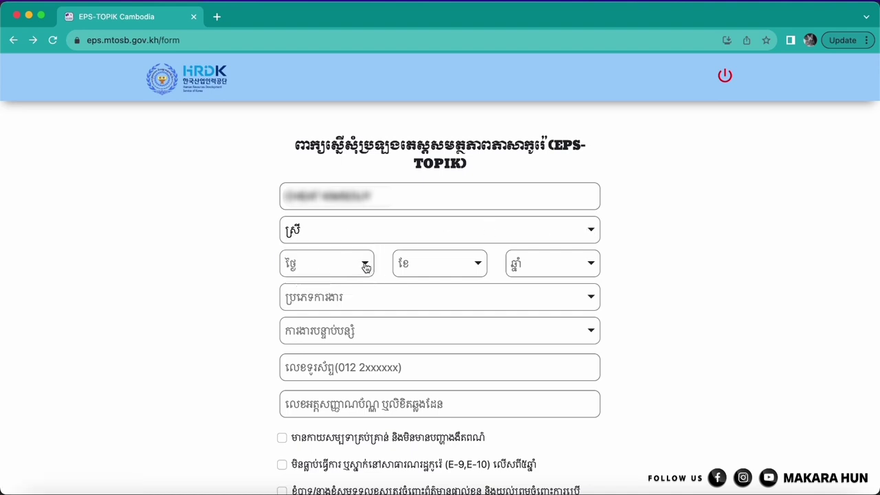
pyautogui.click(365, 267)
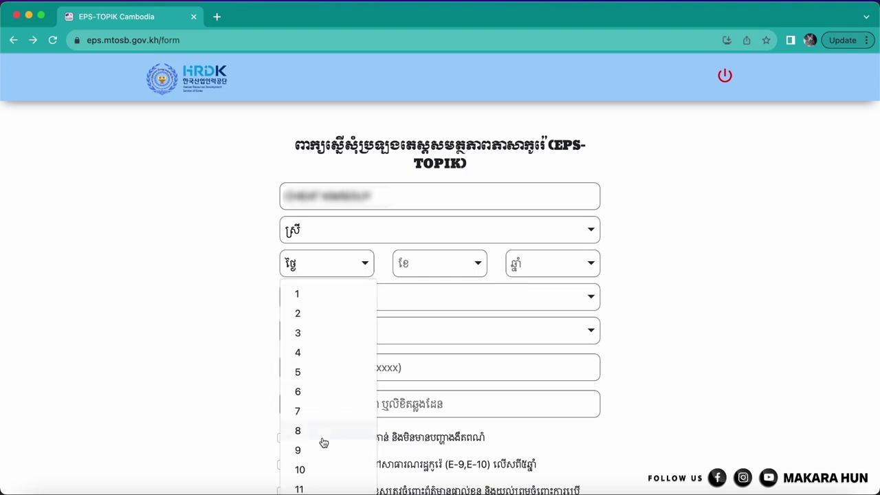
pyautogui.click(314, 471)
pyautogui.click(466, 271)
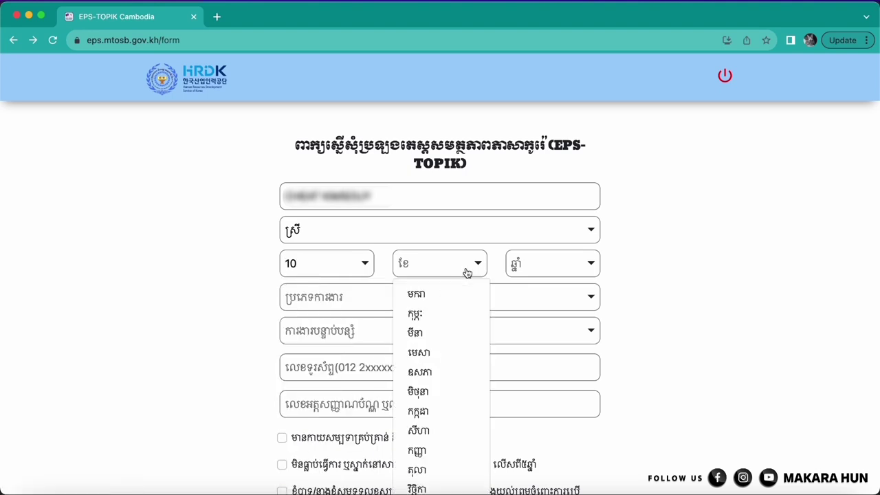
pyautogui.click(440, 322)
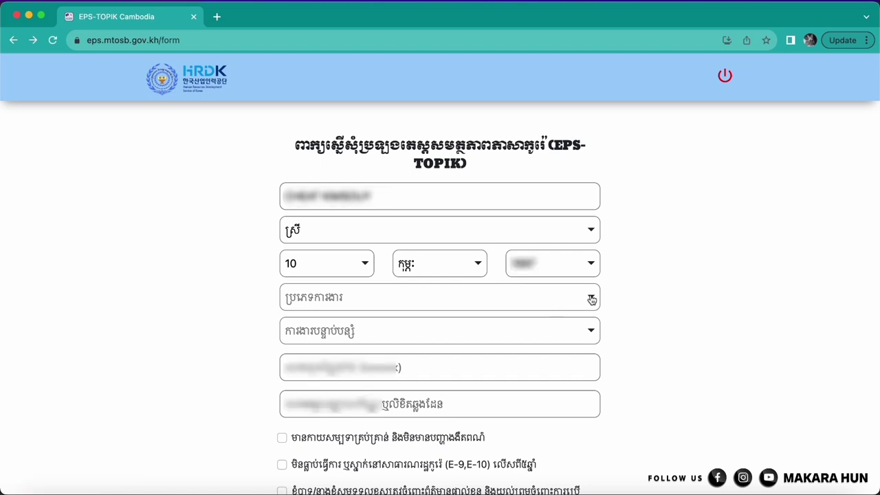
pyautogui.click(591, 299)
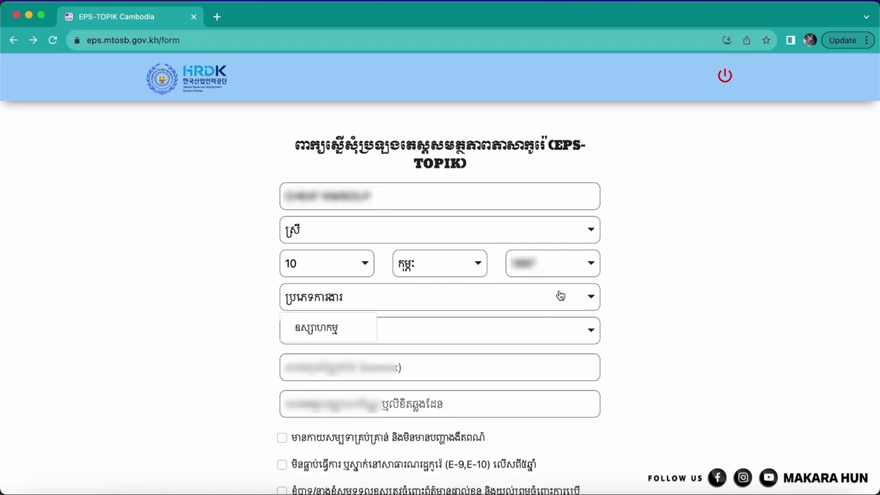
pyautogui.click(339, 327)
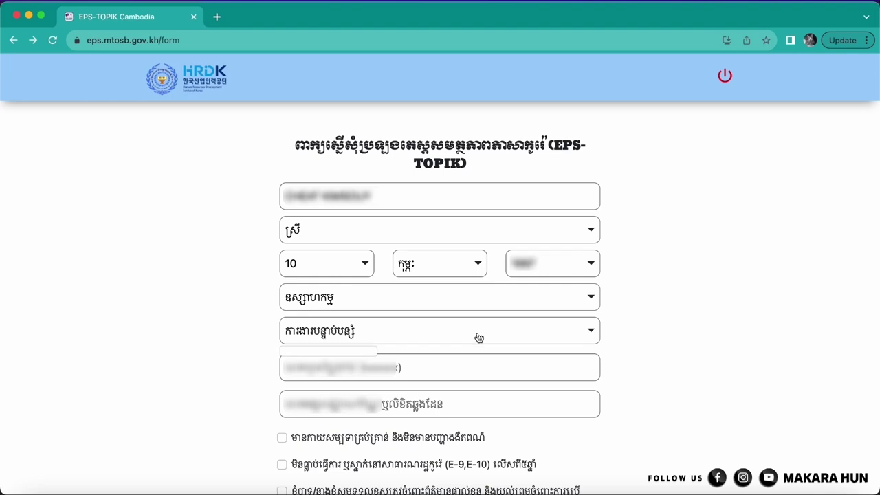
pyautogui.click(464, 370)
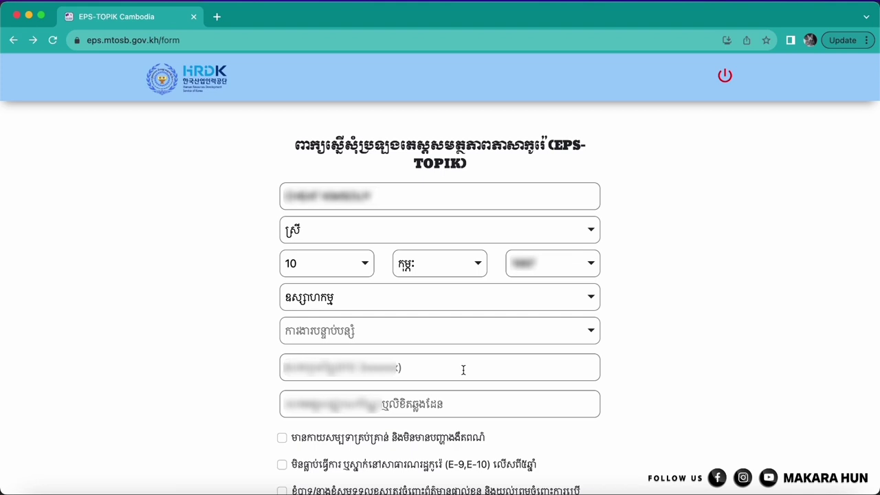
# Enter the applicant's phone number and passport number
pyautogui.write('012')
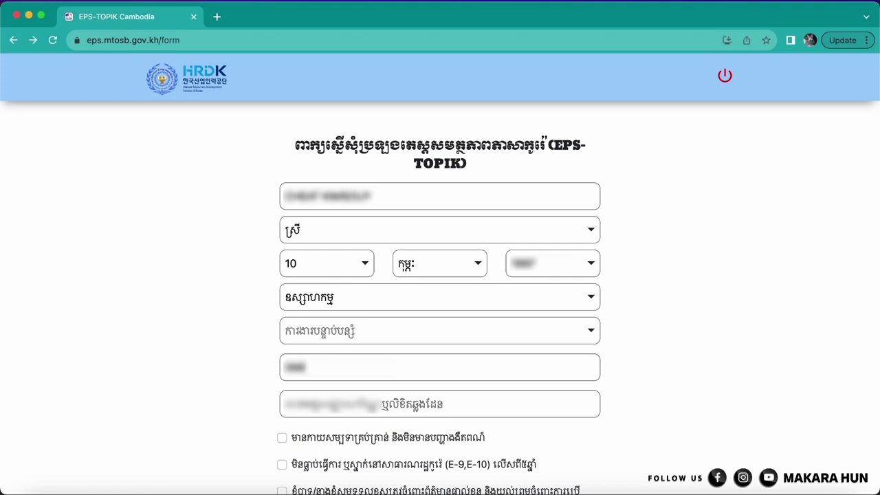
pyautogui.write('34567')
pyautogui.write('8912')
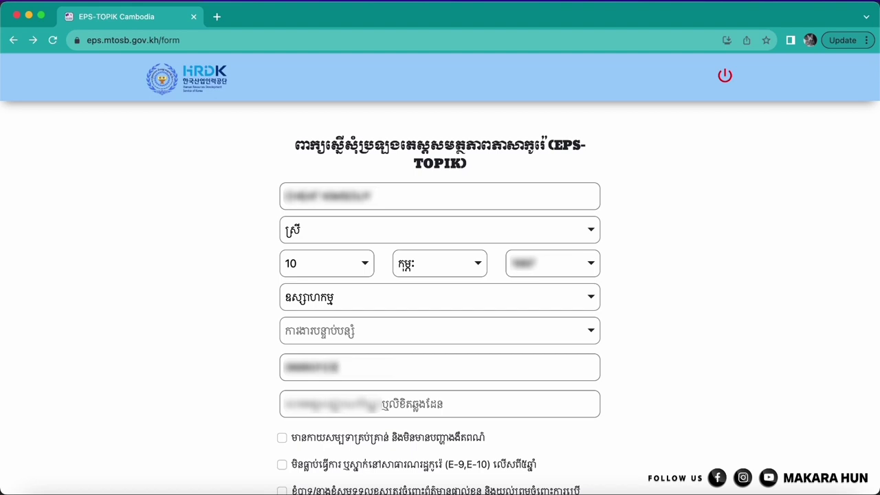
pyautogui.write('34')
pyautogui.click(538, 415)
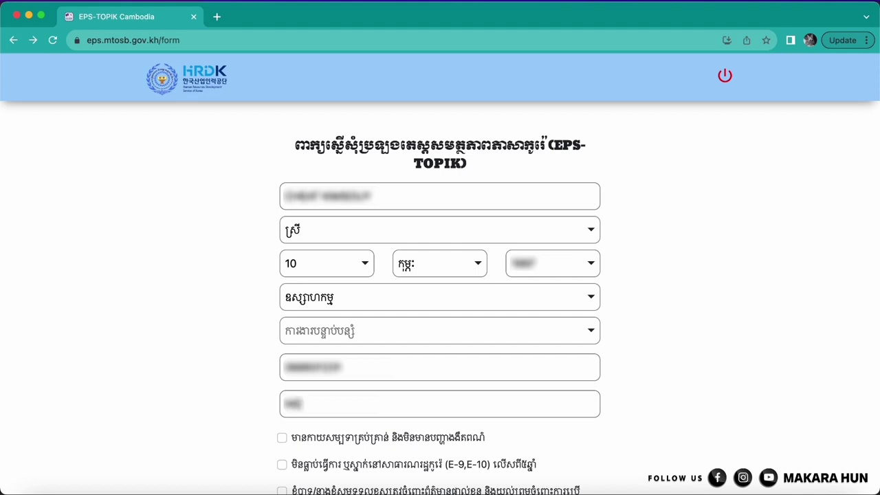
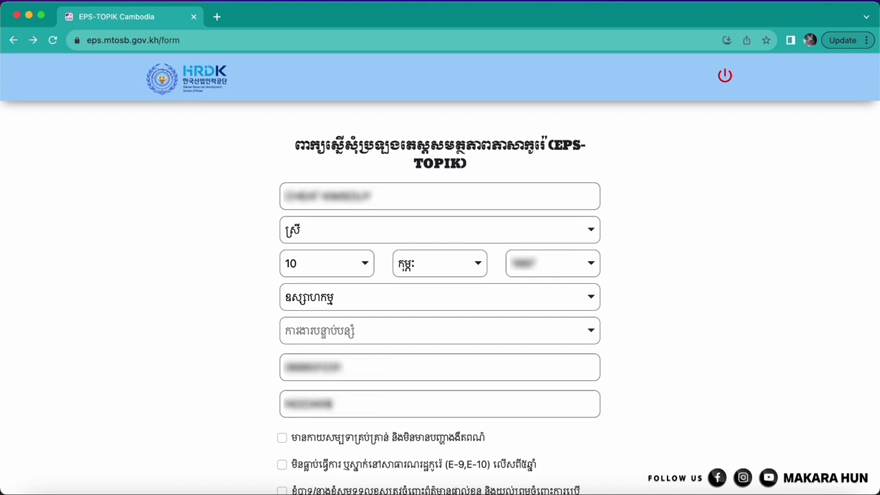
# Set the second job to ការតំឡើង and tick all three declaration checkboxes
pyautogui.click(586, 333)
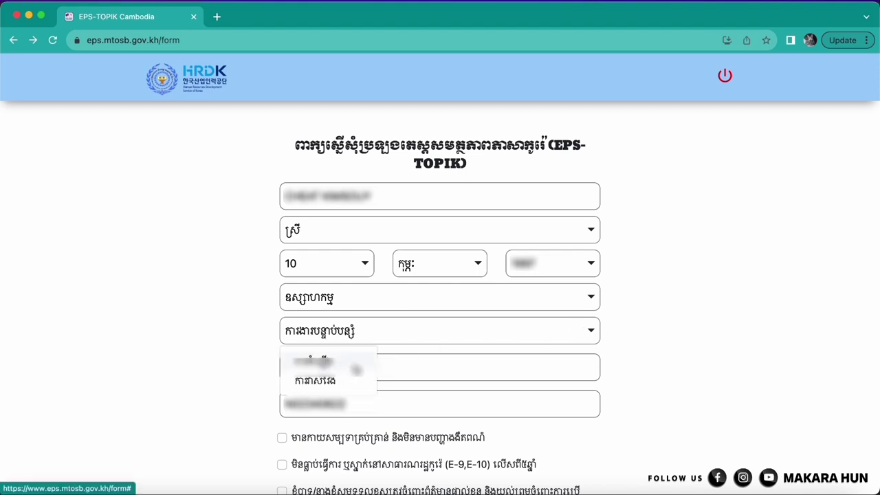
pyautogui.click(356, 364)
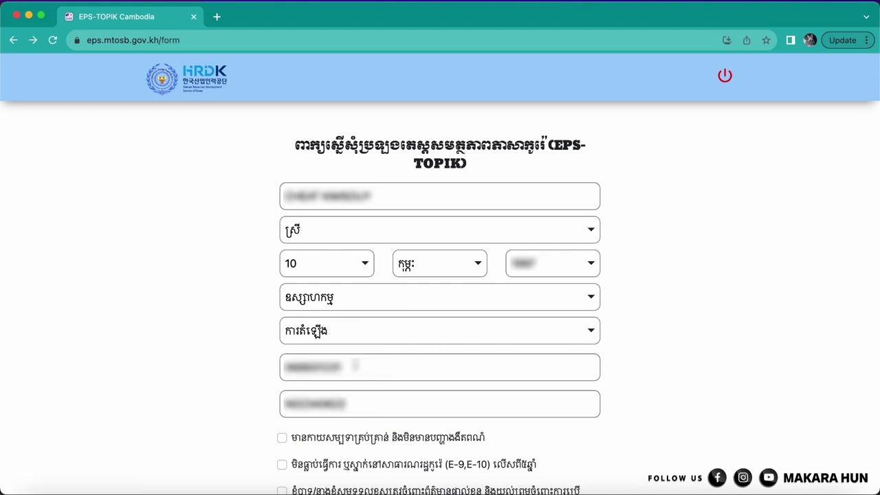
pyautogui.click(283, 439)
pyautogui.click(282, 466)
pyautogui.click(283, 492)
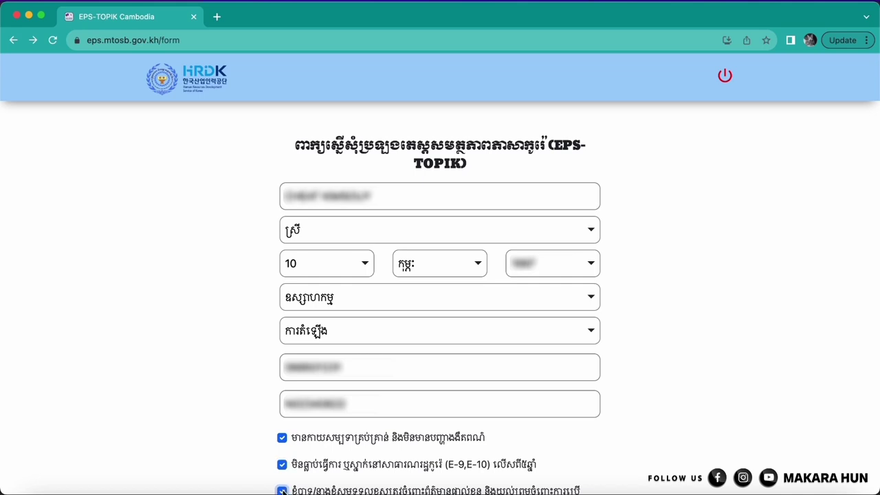
# Upload the portrait ID photo from the Photos library
pyautogui.scroll(-2, 283, 492)
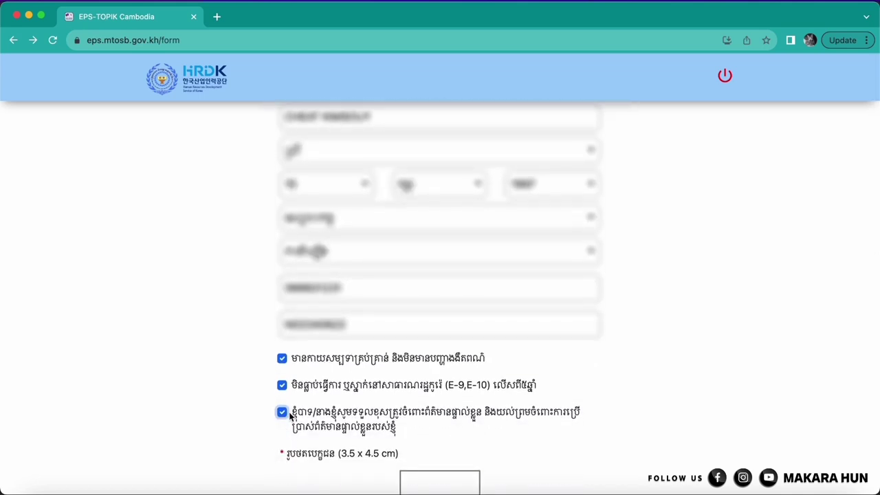
pyautogui.scroll(-2, 378, 442)
pyautogui.scroll(-1, 378, 442)
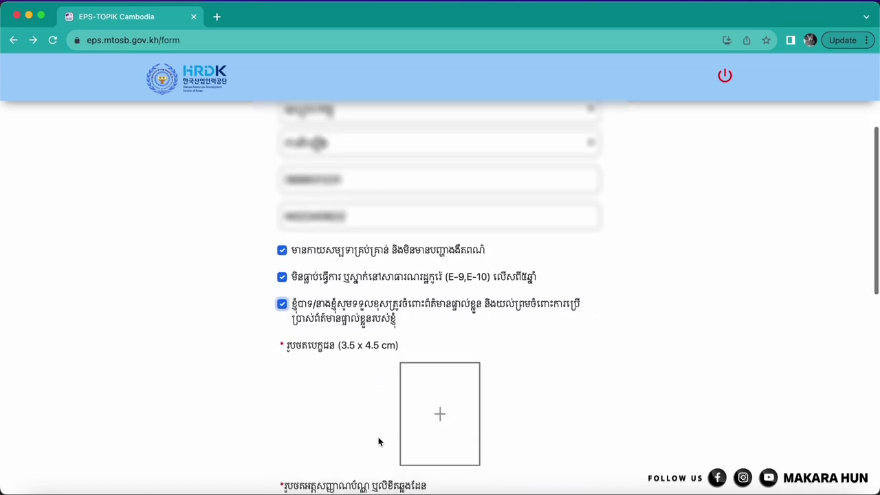
pyautogui.scroll(-3, 378, 441)
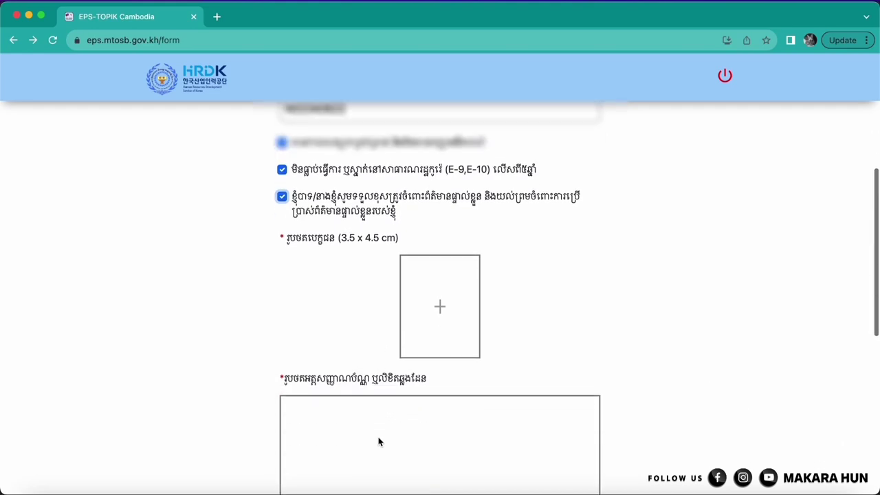
pyautogui.click(443, 309)
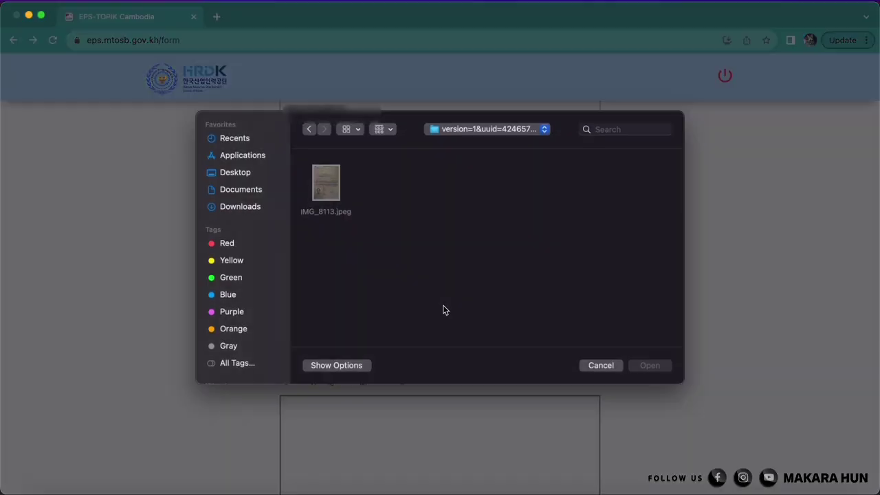
pyautogui.scroll(-3, 239, 367)
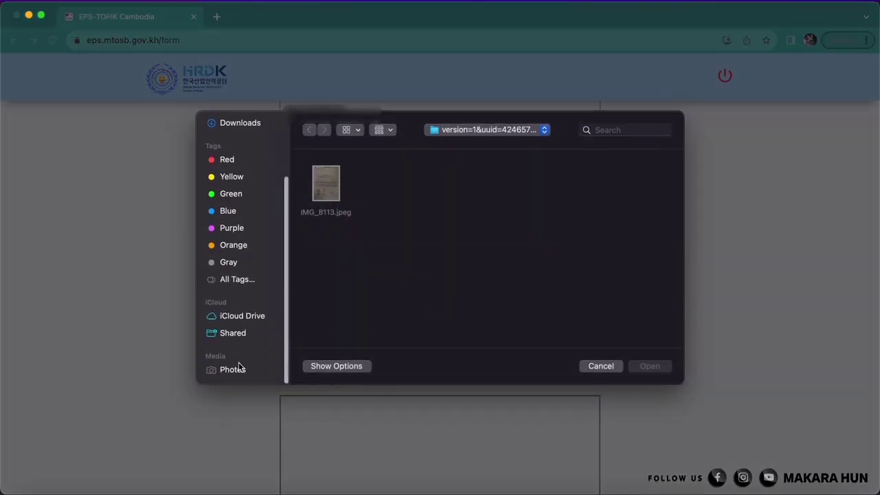
pyautogui.click(237, 367)
pyautogui.click(417, 184)
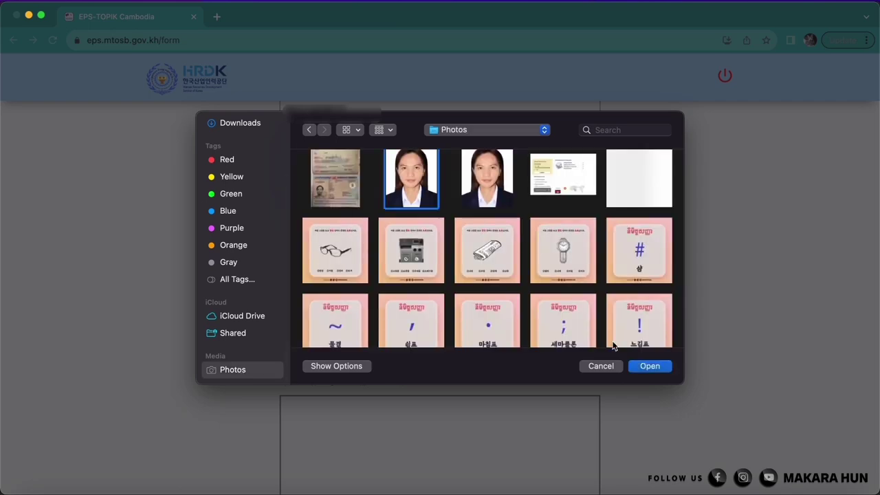
pyautogui.click(647, 366)
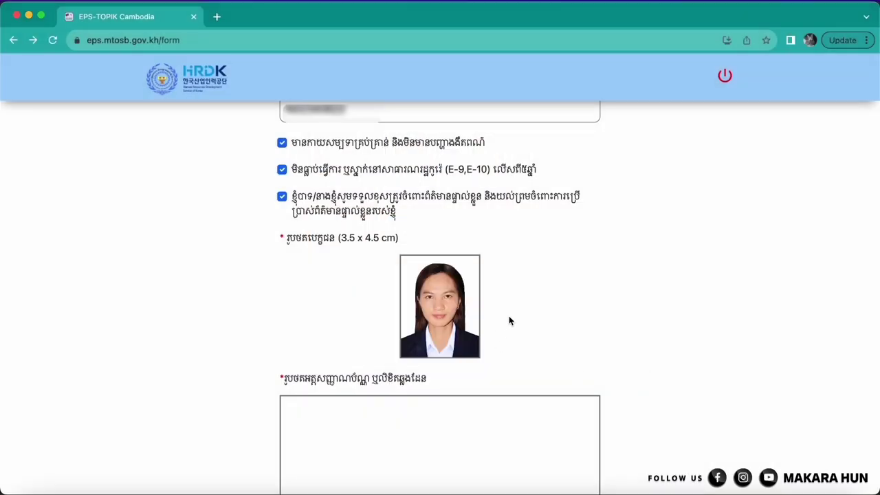
# Upload the passport image from the Photos library
pyautogui.scroll(-2, 477, 367)
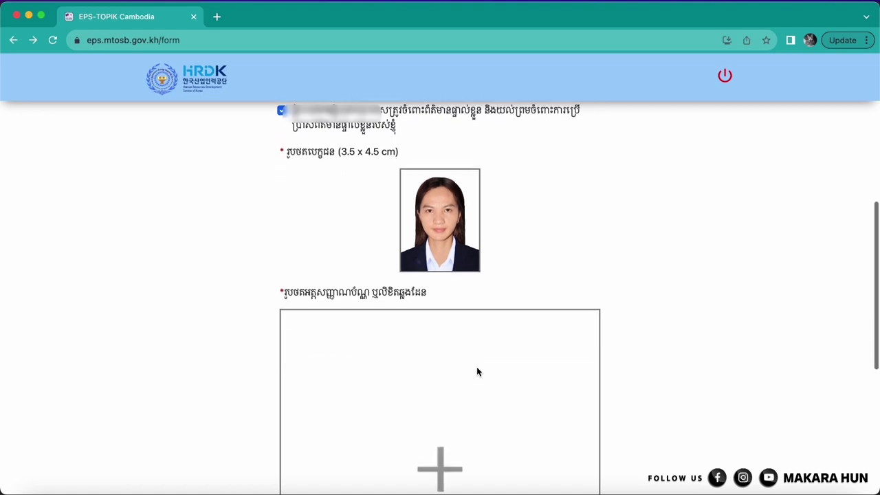
pyautogui.scroll(-5, 476, 367)
pyautogui.scroll(3, 476, 366)
pyautogui.scroll(1, 477, 367)
pyautogui.scroll(-2, 476, 337)
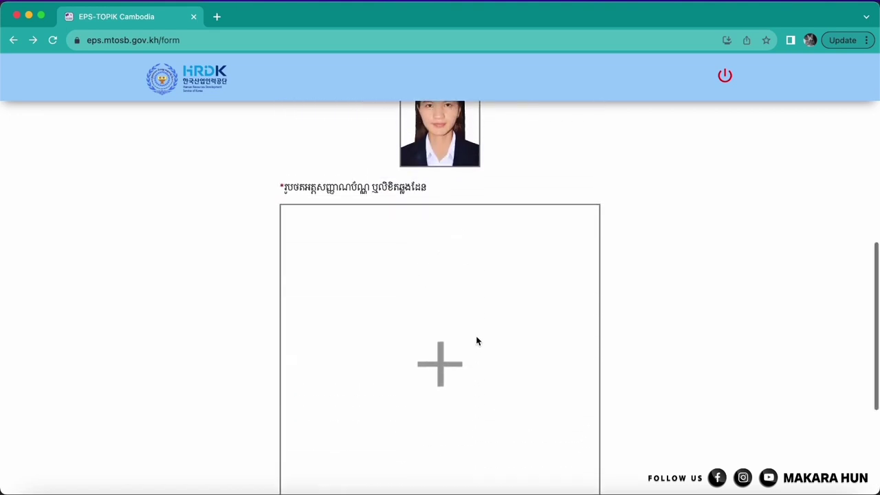
pyautogui.click(439, 314)
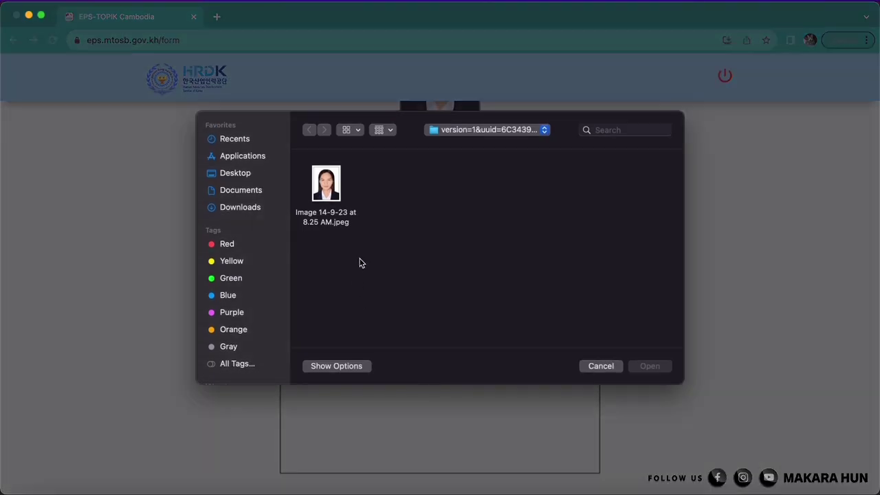
pyautogui.click(329, 201)
pyautogui.scroll(-1, 271, 277)
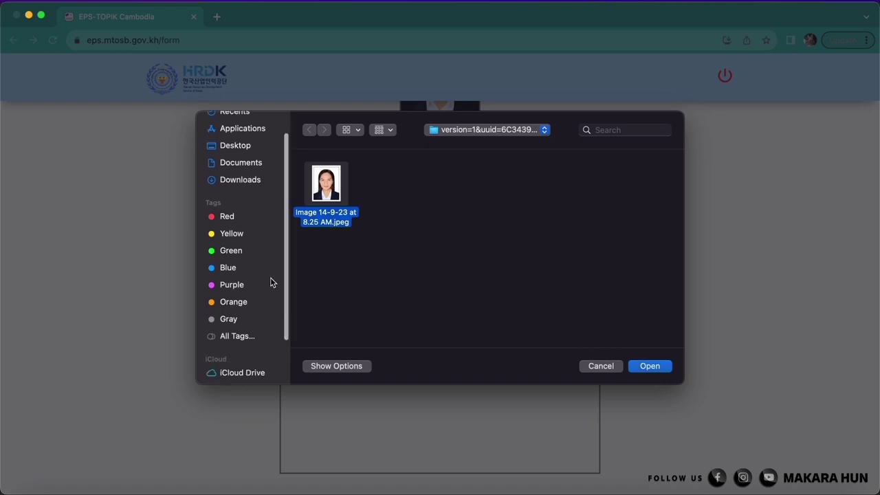
pyautogui.scroll(-2, 270, 277)
pyautogui.click(334, 186)
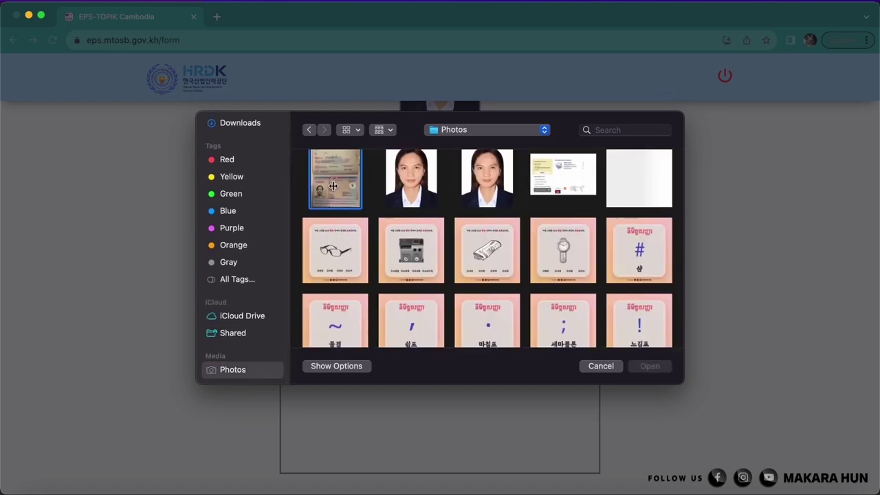
pyautogui.click(650, 366)
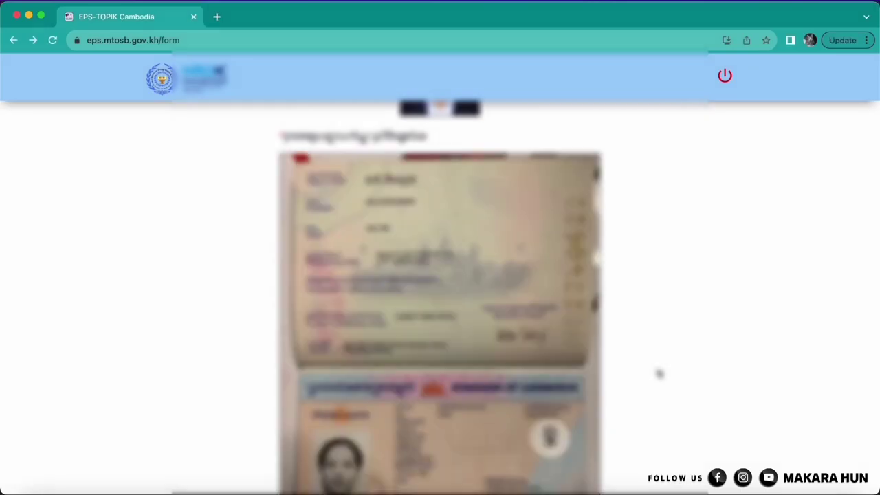
pyautogui.scroll(-3, 659, 374)
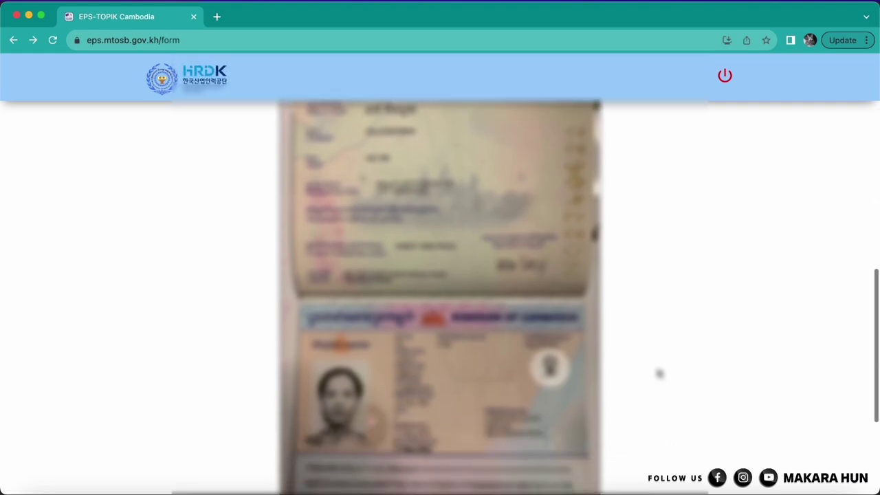
pyautogui.scroll(-1, 659, 373)
pyautogui.scroll(-3, 659, 373)
pyautogui.scroll(-3, 658, 374)
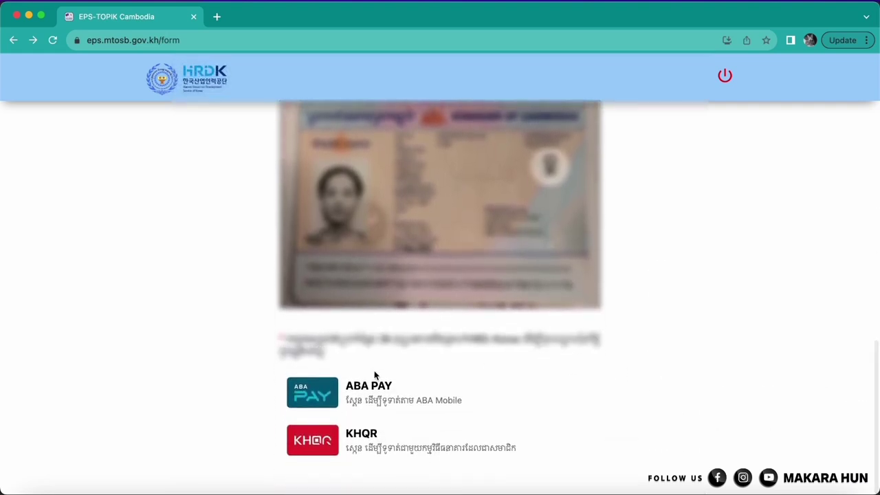
# Pay the application fee with ABA Pay until PayWay shows Success
pyautogui.click(324, 392)
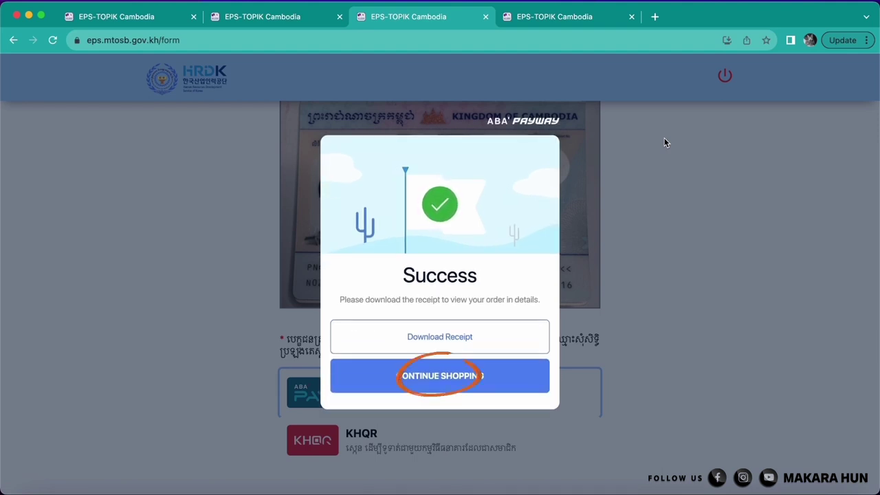
# Download the payment receipt, dismiss the alert, and continue to the result page
pyautogui.click(462, 342)
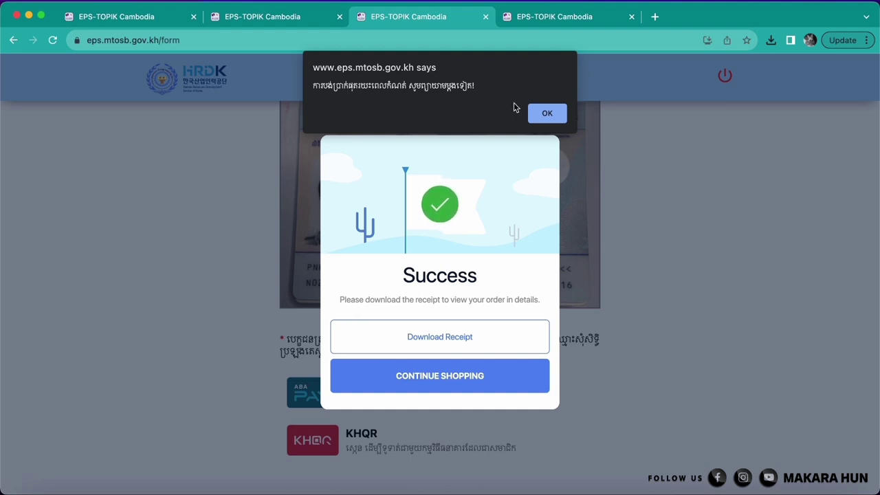
pyautogui.click(547, 115)
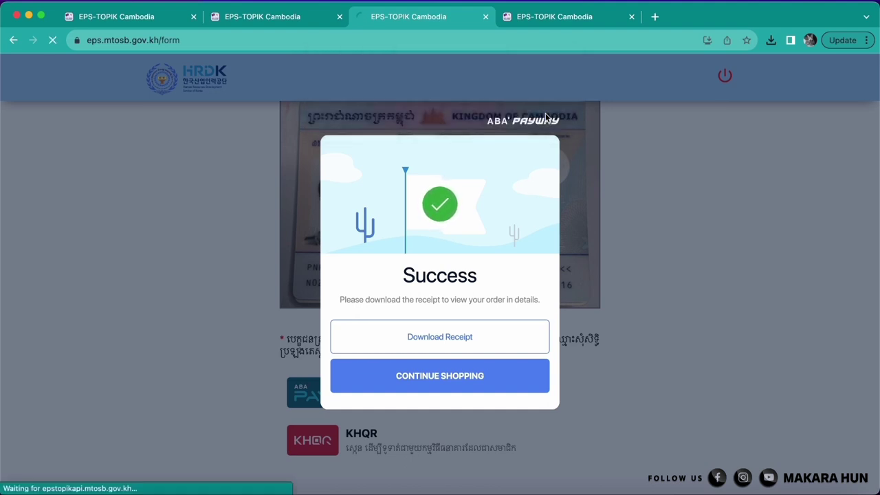
pyautogui.click(467, 380)
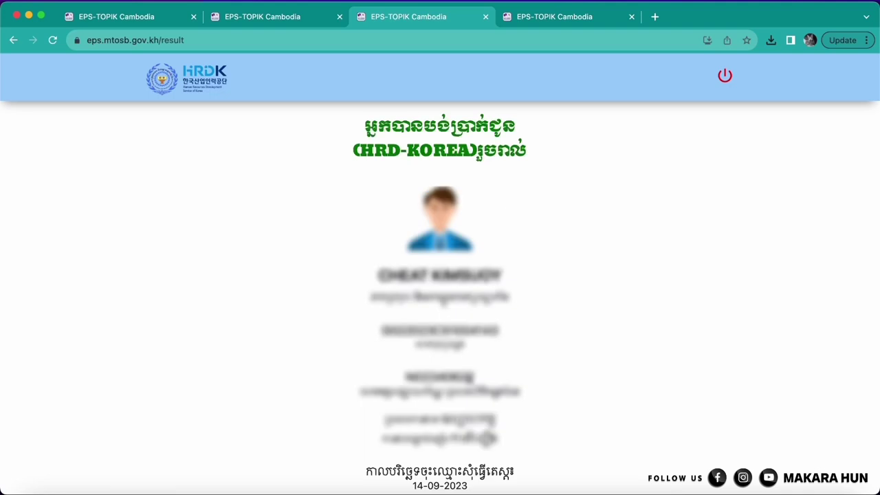
# Scroll through the HRD-KOREA payment confirmation with registration date 14-09-2023
pyautogui.scroll(-3, 441, 275)
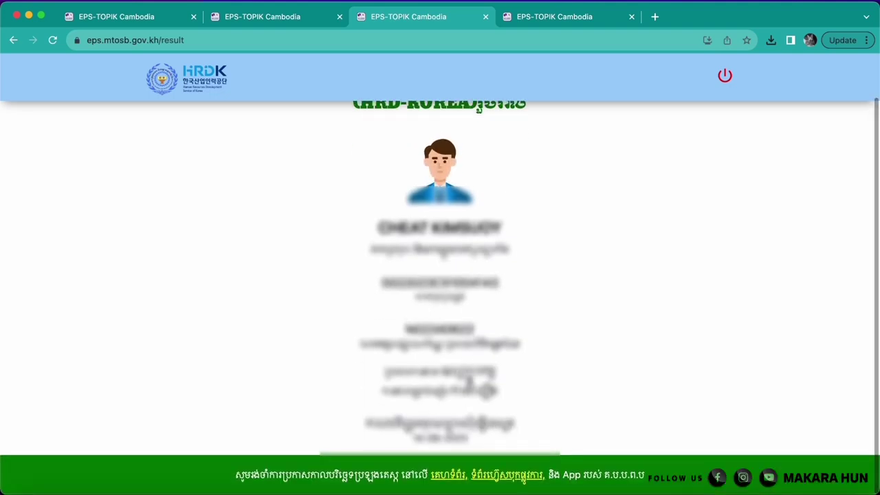
pyautogui.scroll(3, 441, 275)
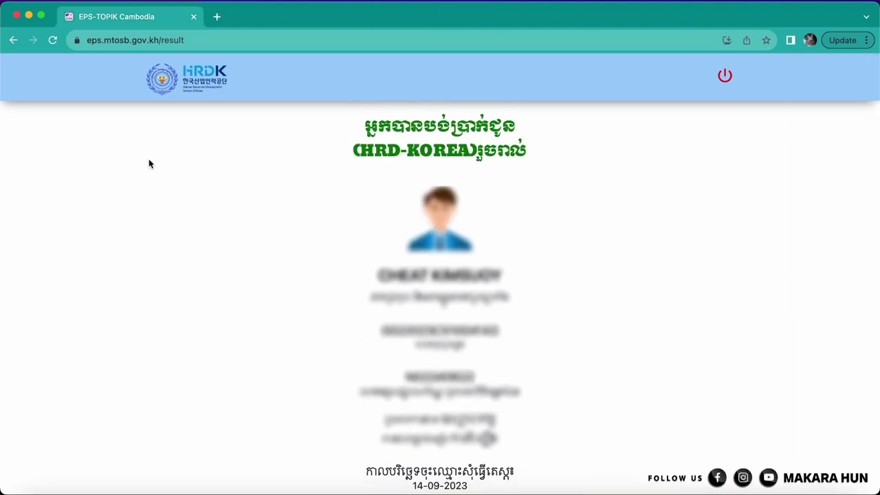